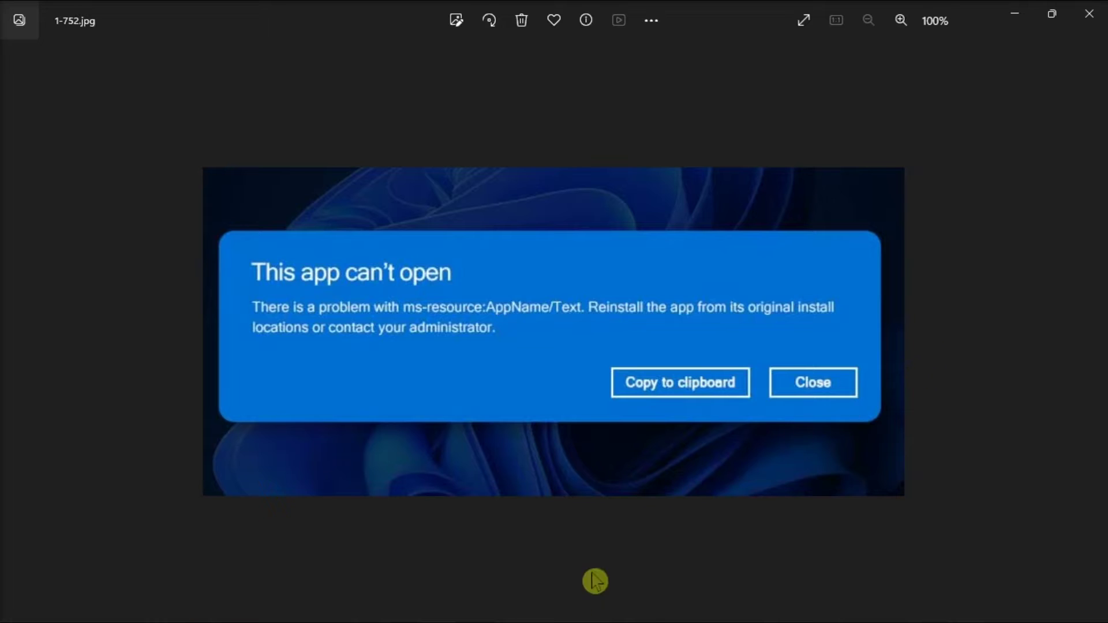
Step: Leave the error screenshot and launch Windows Settings from the taskbar gear icon
{"action": "mouse_move", "coordinate": [574, 617]}
{"action": "left_click", "coordinate": [573, 606]}
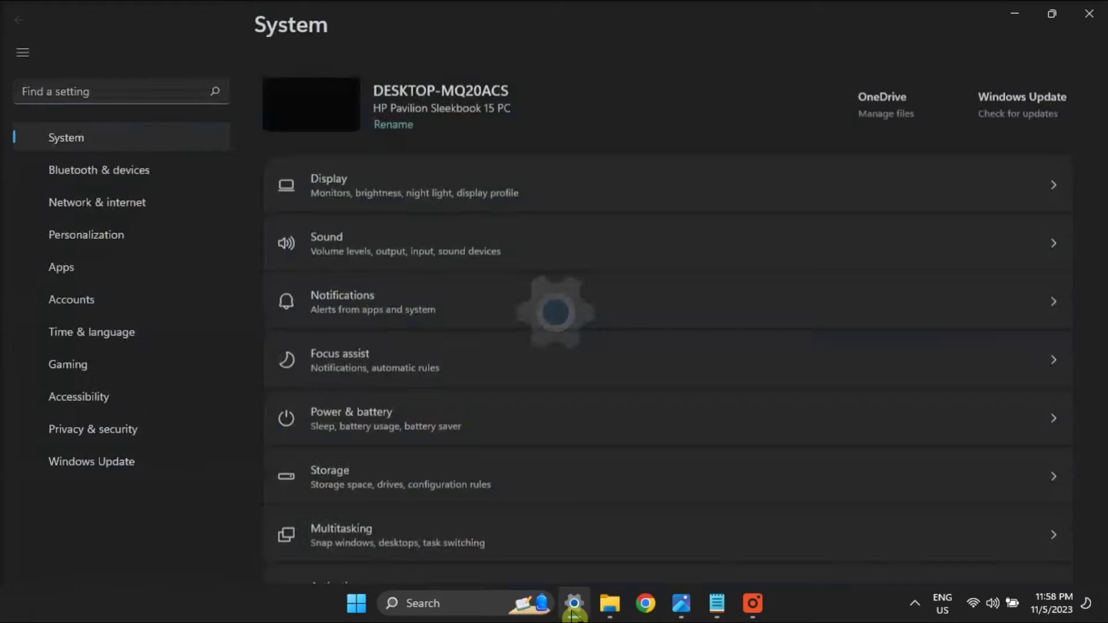
Step: Go to the Windows Update page and confirm it reports the PC is up to date
{"action": "left_click", "coordinate": [139, 499]}
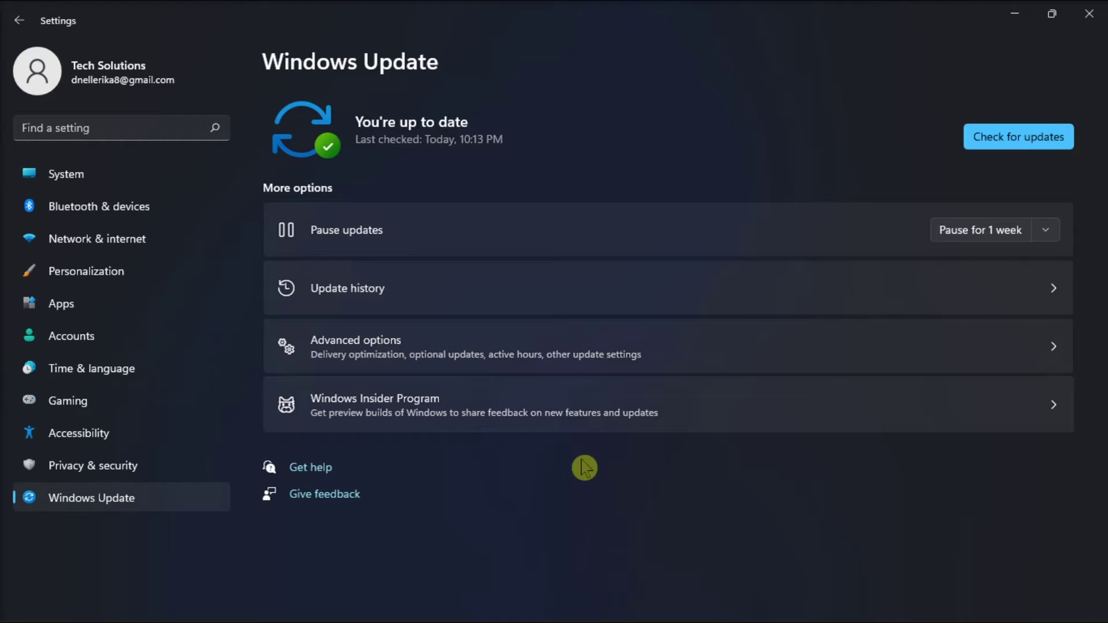
Step: In admin PowerShell, run 'Get-AppxPackage -all *HolographicFirstRun* | Remove-AppPackage -AllUsers', then close it
{"action": "left_click", "coordinate": [356, 604]}
{"action": "type", "text": "powers"}
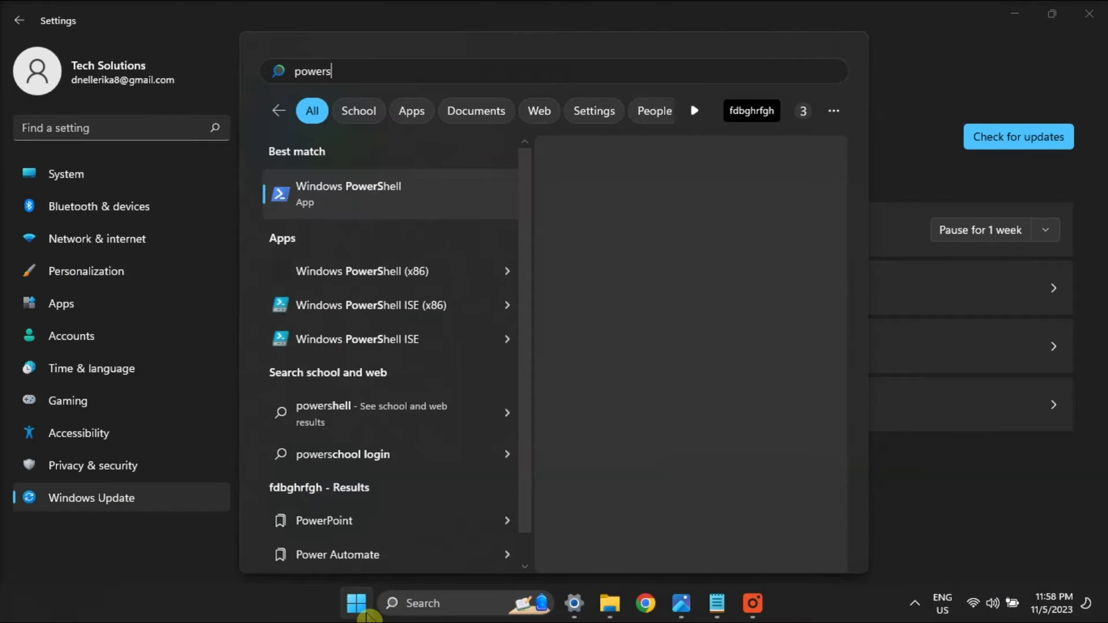
{"action": "left_click", "coordinate": [678, 337]}
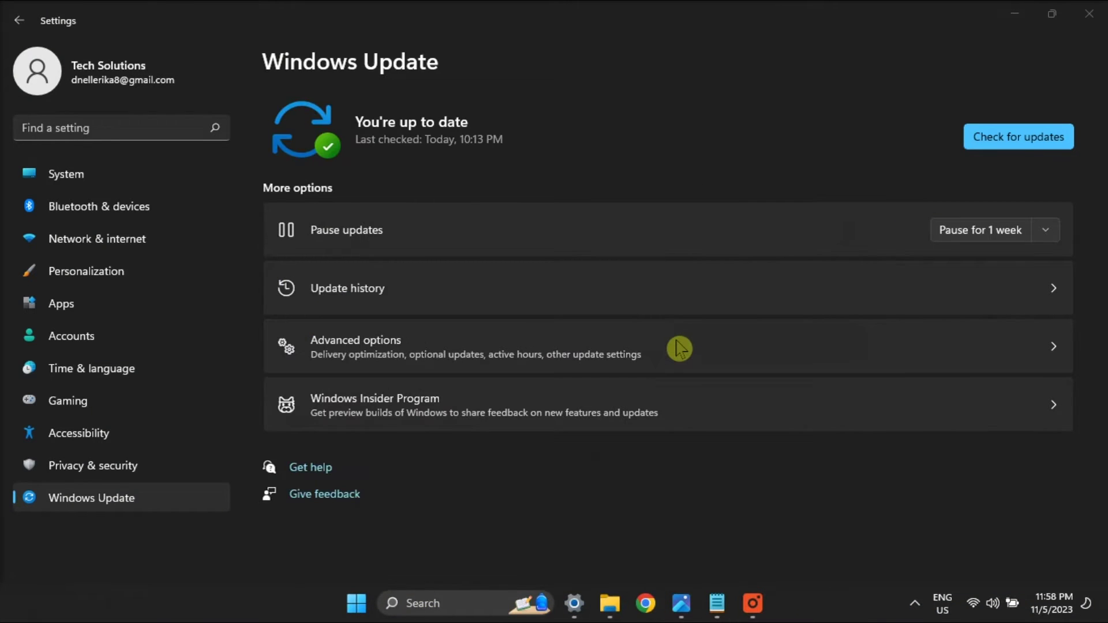
{"action": "type", "text": "Get-AppxPackage -all HolographicFirstRun | Remove-AppPackage -AllUsers"}
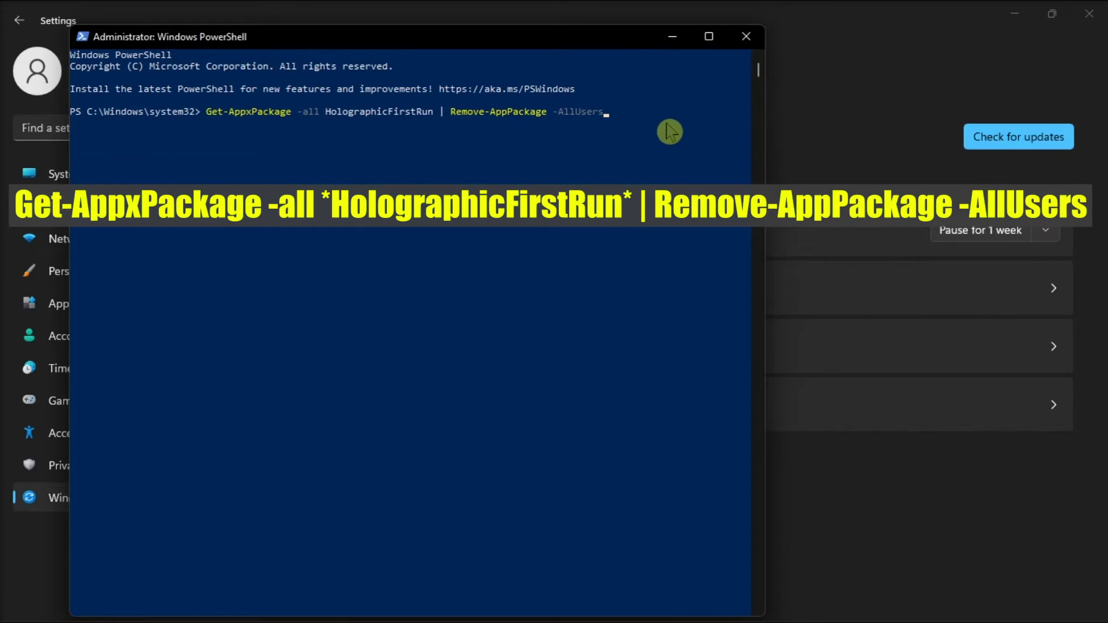
{"action": "key", "text": "Return"}
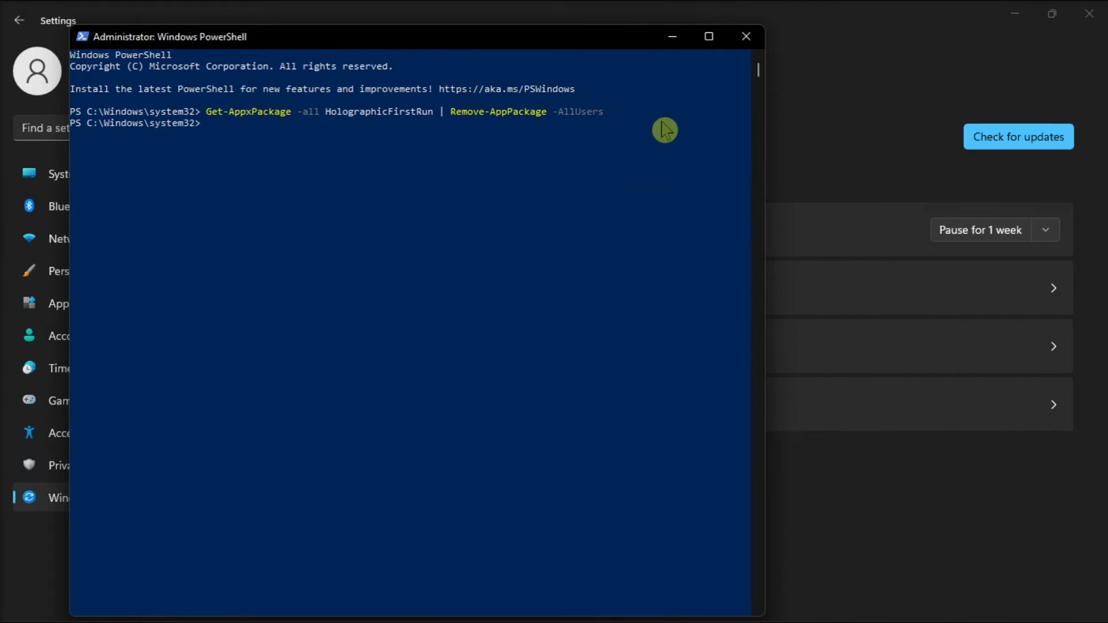
{"action": "left_click", "coordinate": [745, 36]}
Step: In Task Manager's Details list, select the StartMenuExperienceHost.exe and explorer.exe processes
{"action": "right_click", "coordinate": [305, 606]}
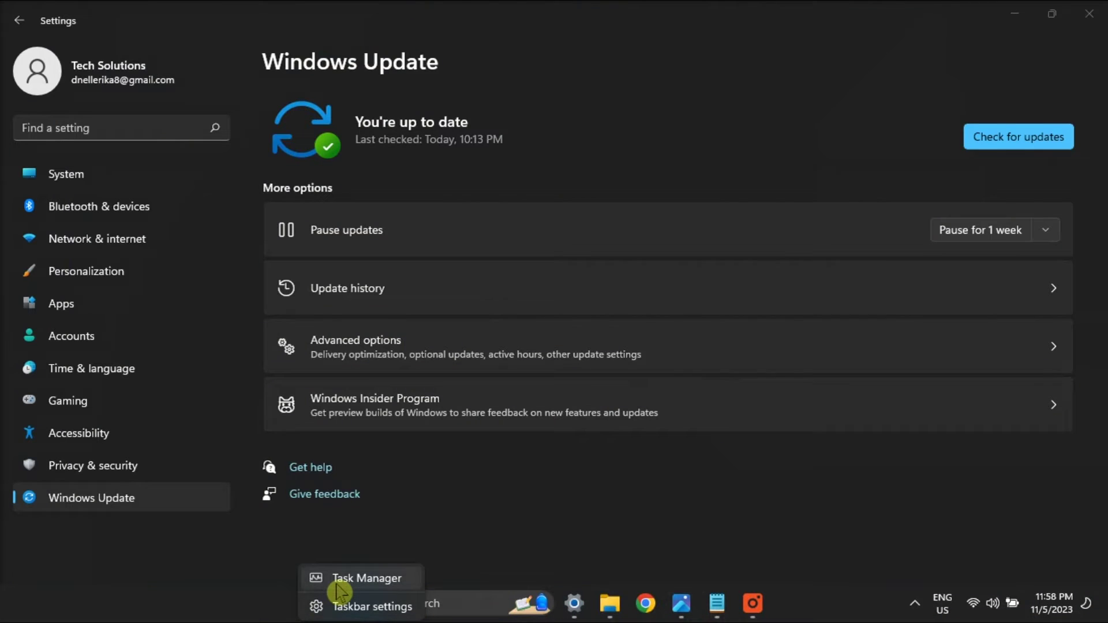
{"action": "left_click", "coordinate": [340, 580]}
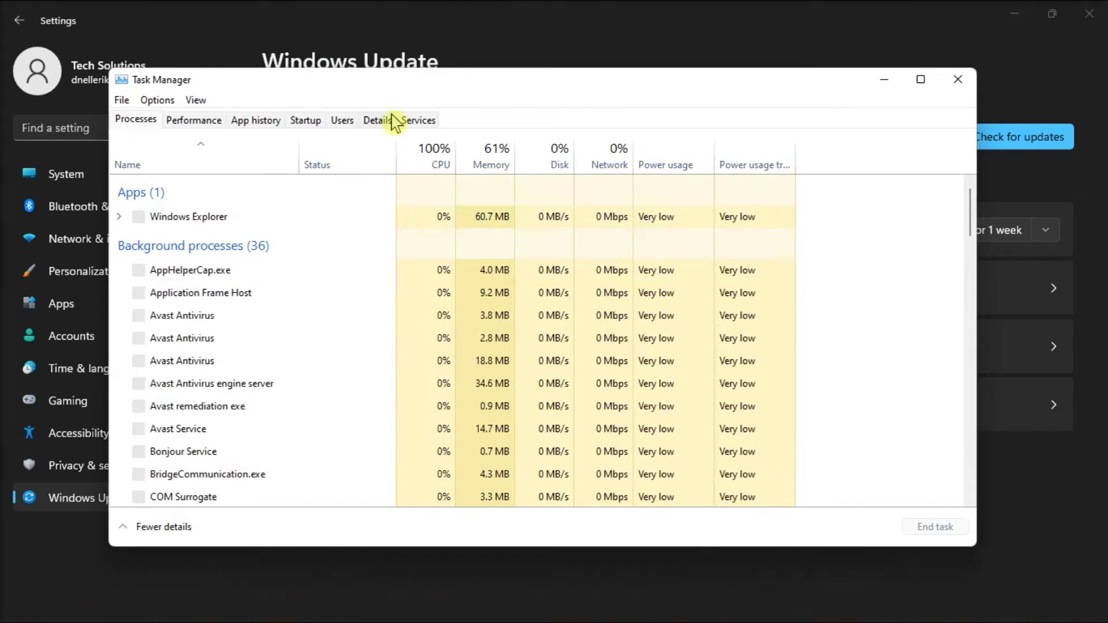
{"action": "left_click", "coordinate": [388, 121]}
{"action": "key", "text": "s"}
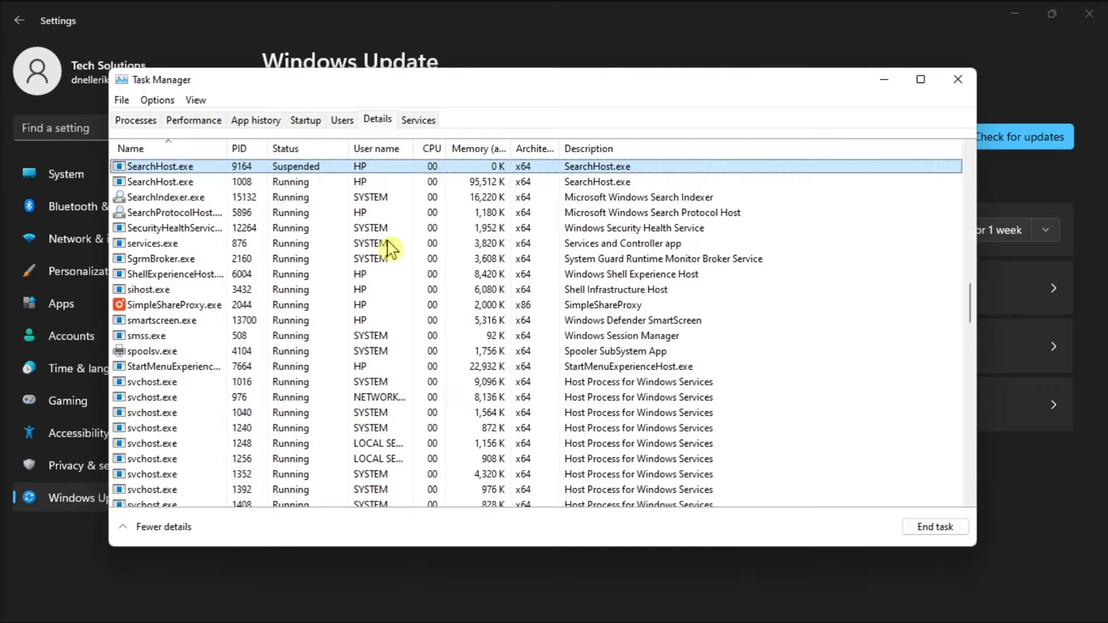
{"action": "left_click", "coordinate": [251, 368]}
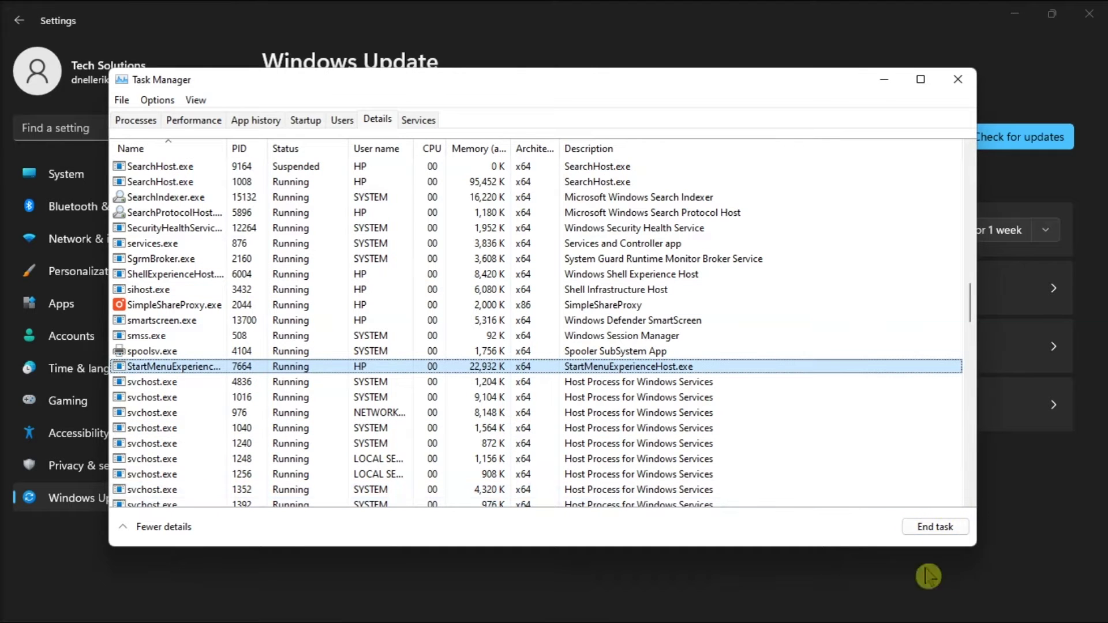
{"action": "left_click", "coordinate": [940, 528]}
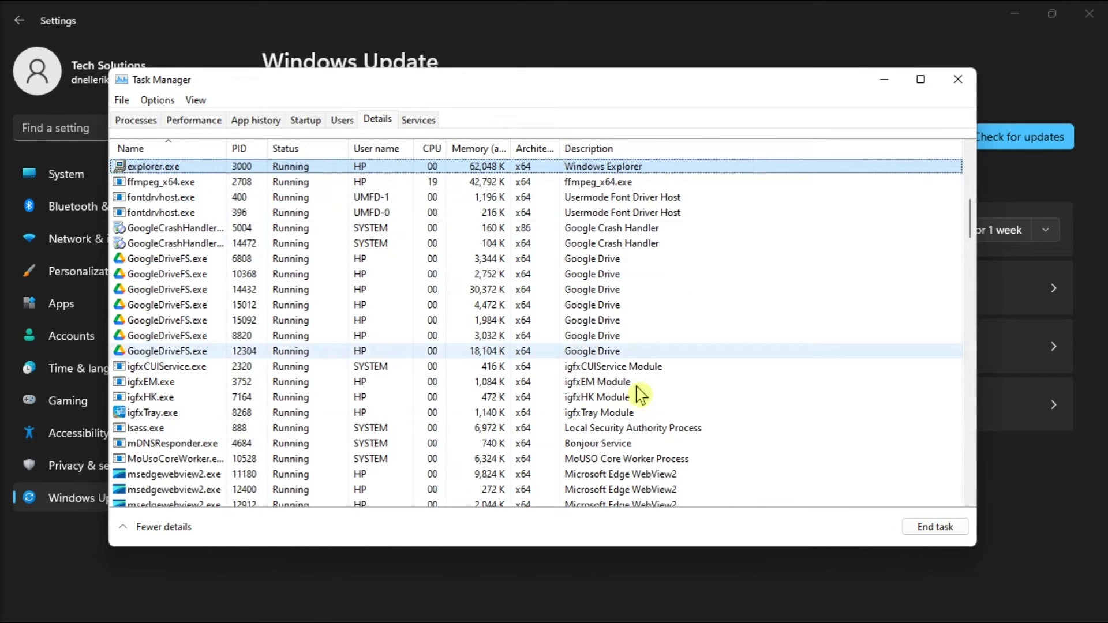
Step: Run the pasted StartMenuExperienceHost package folder path as a new task with administrator privileges
{"action": "left_click", "coordinate": [121, 100]}
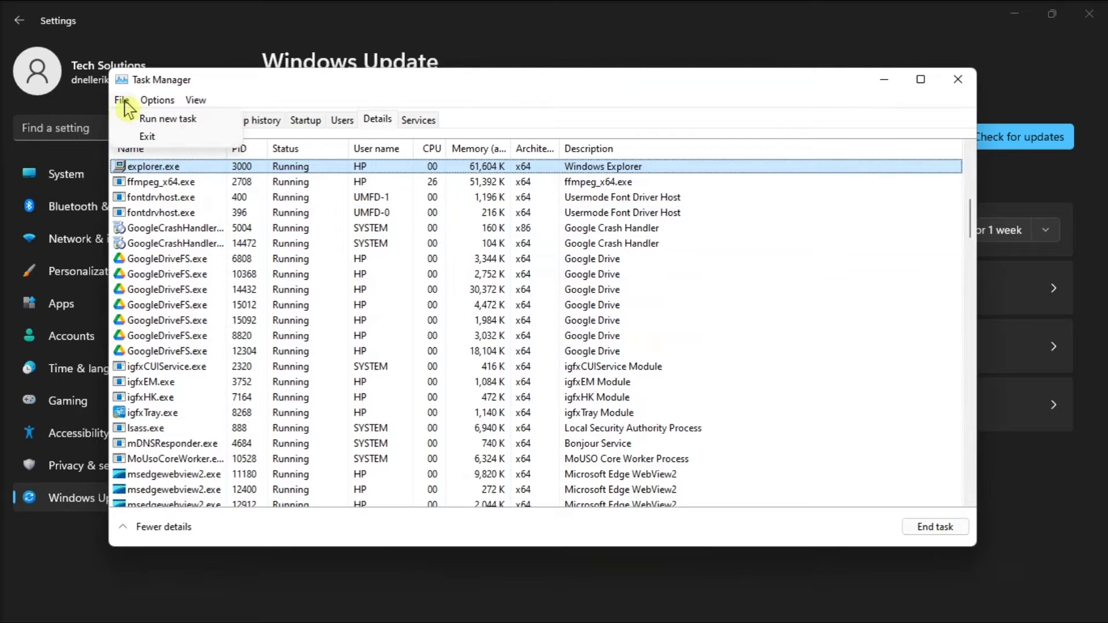
{"action": "left_click", "coordinate": [142, 121]}
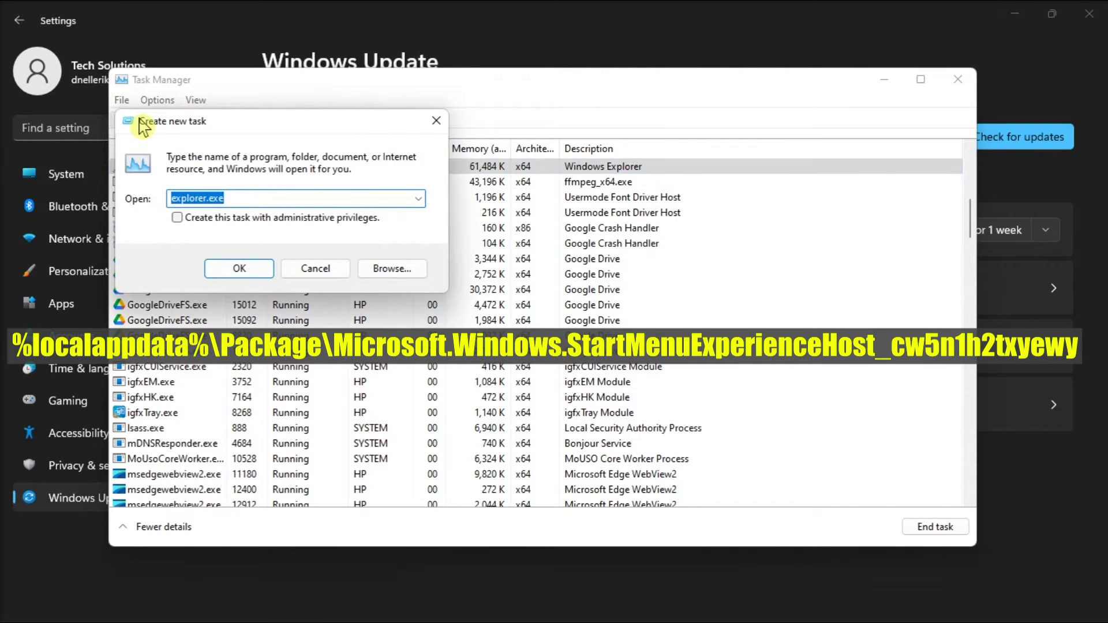
{"action": "key", "text": "ctrl+v"}
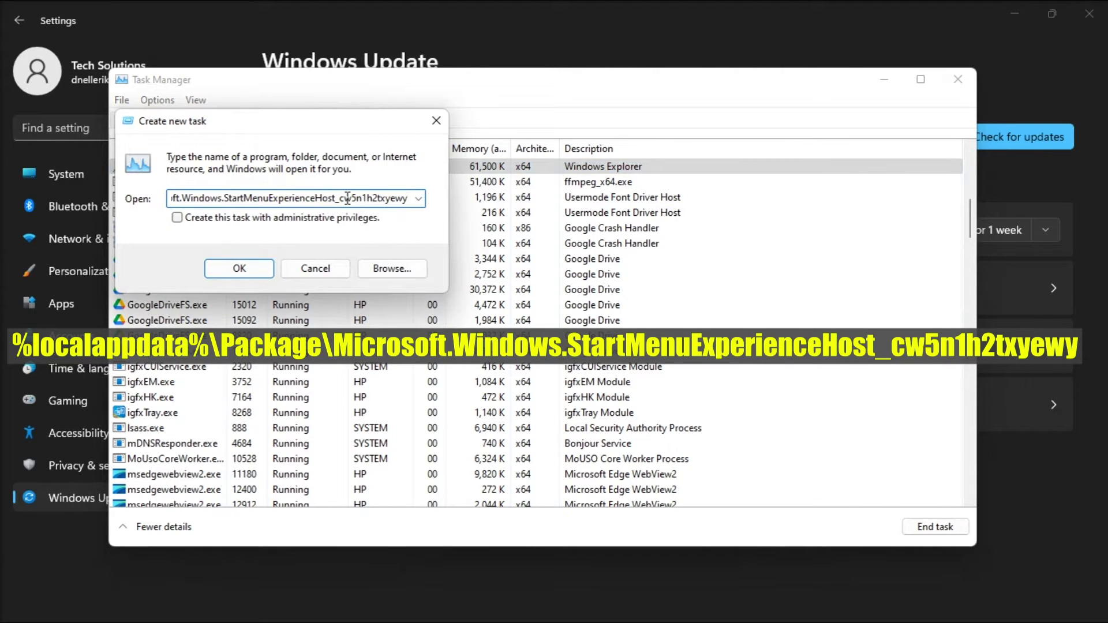
{"action": "left_click", "coordinate": [176, 218]}
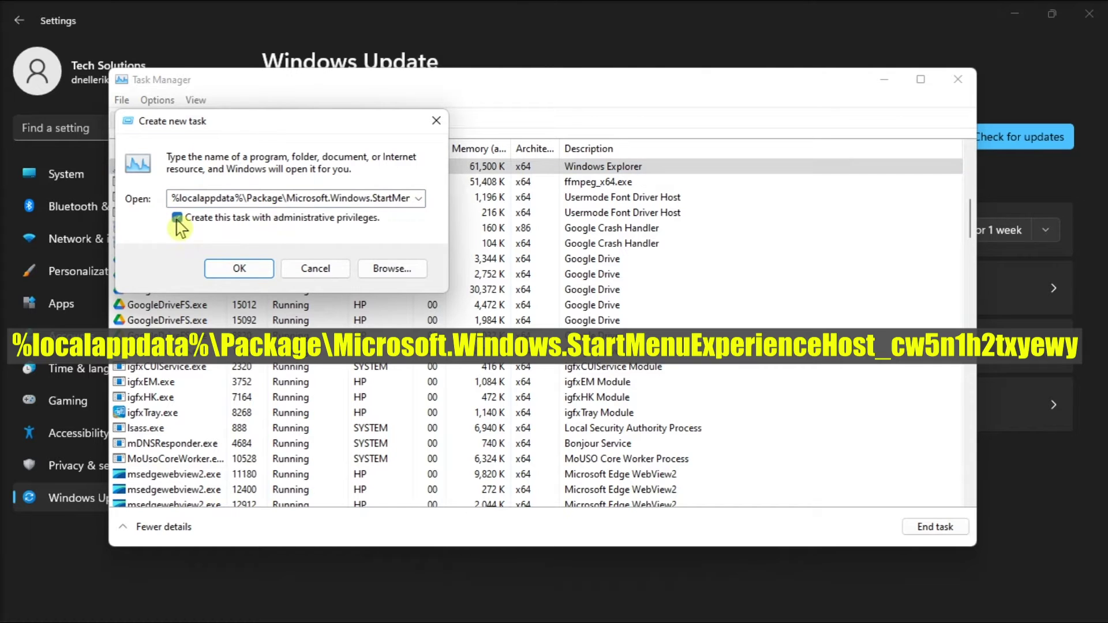
{"action": "left_click", "coordinate": [236, 268]}
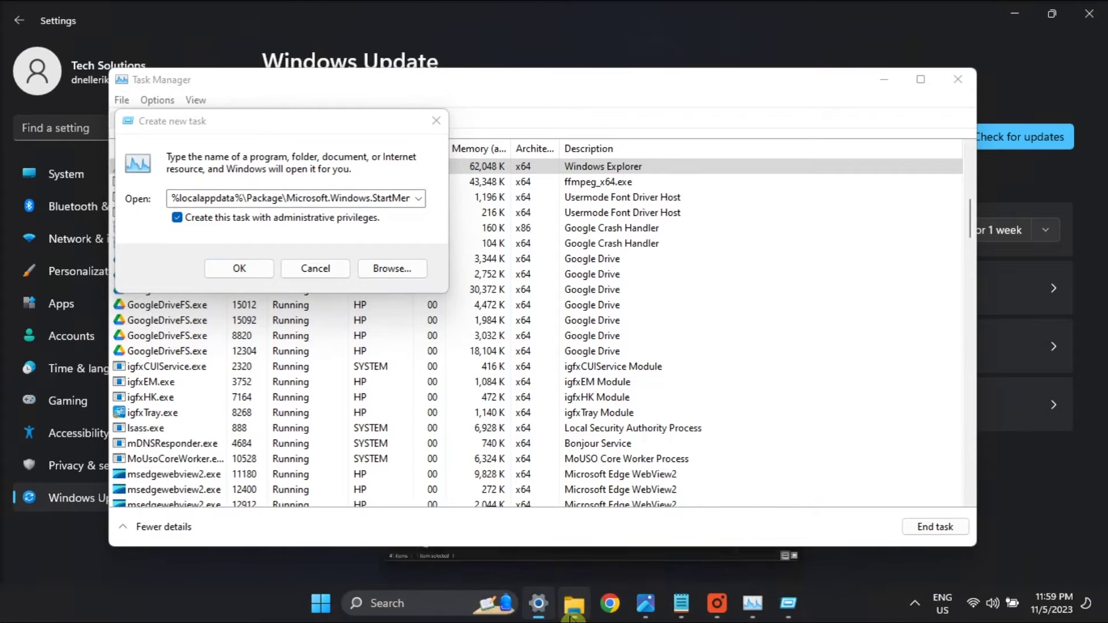
Step: Select the Temp folder in AppData\Local and show its context actions
{"action": "left_click", "coordinate": [441, 124]}
{"action": "left_click", "coordinate": [884, 79]}
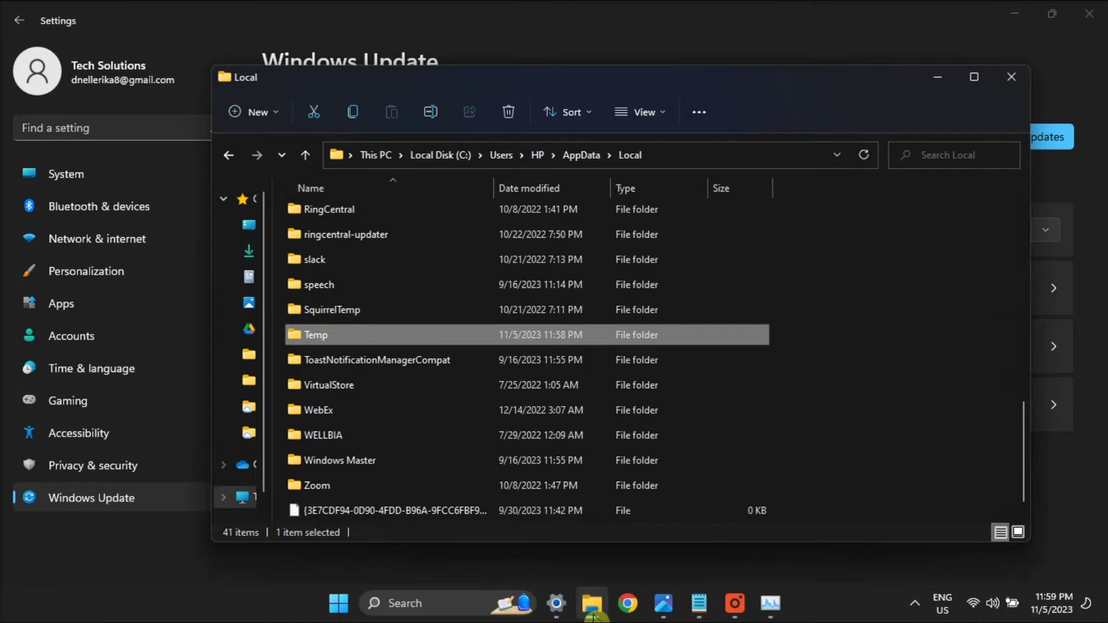
{"action": "right_click", "coordinate": [470, 335]}
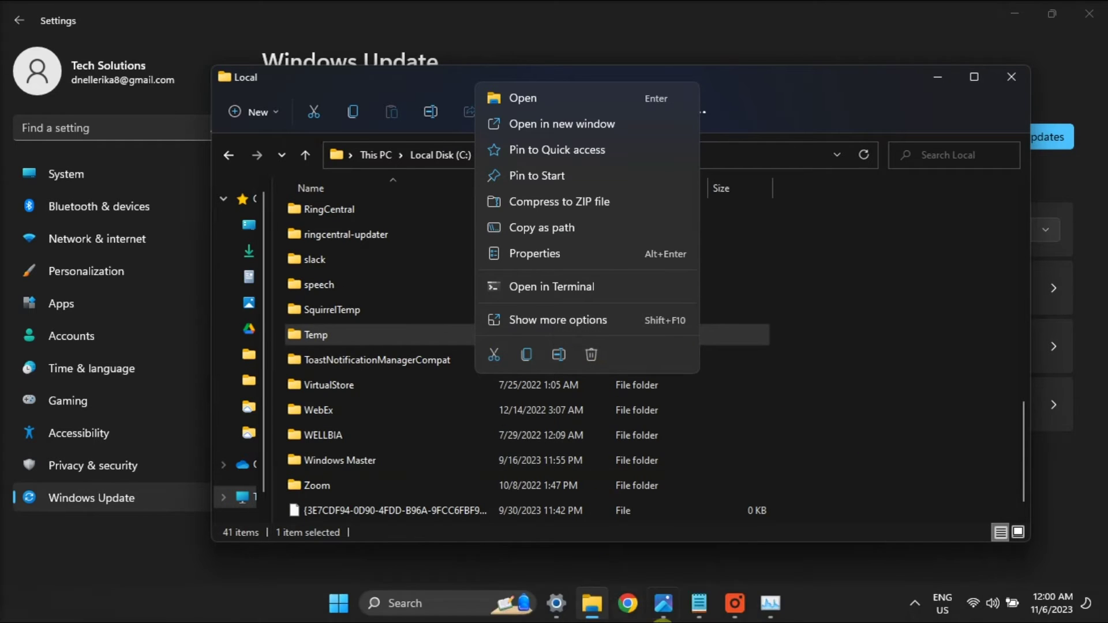
Step: Relaunch explorer.exe from Task Manager as a new task with administrator privileges
{"action": "left_click", "coordinate": [770, 611]}
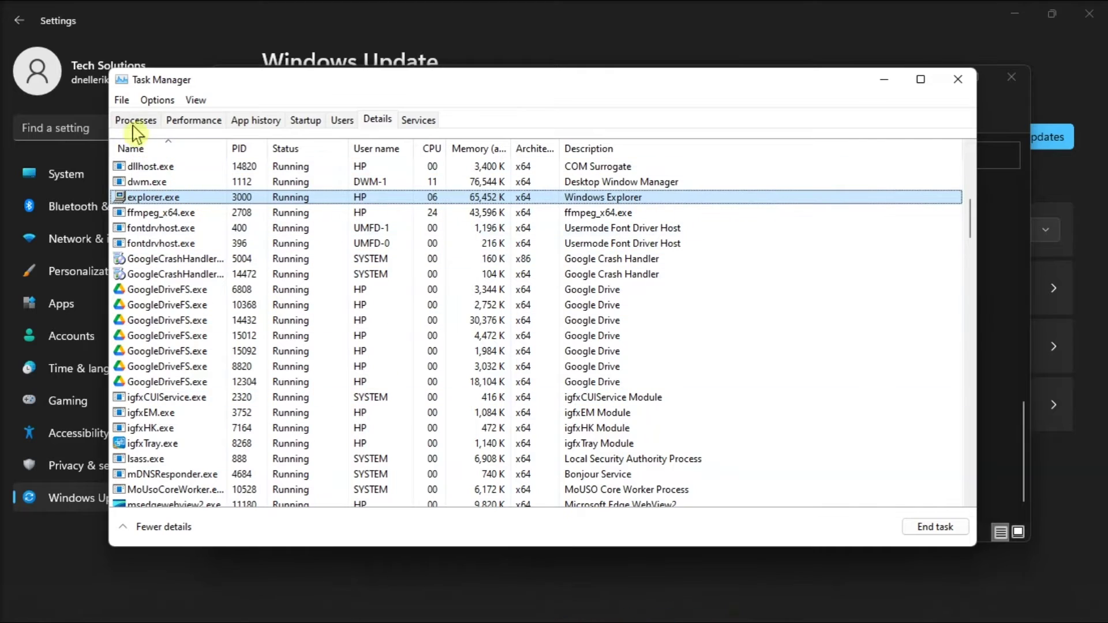
{"action": "left_click", "coordinate": [122, 100]}
{"action": "left_click", "coordinate": [136, 119]}
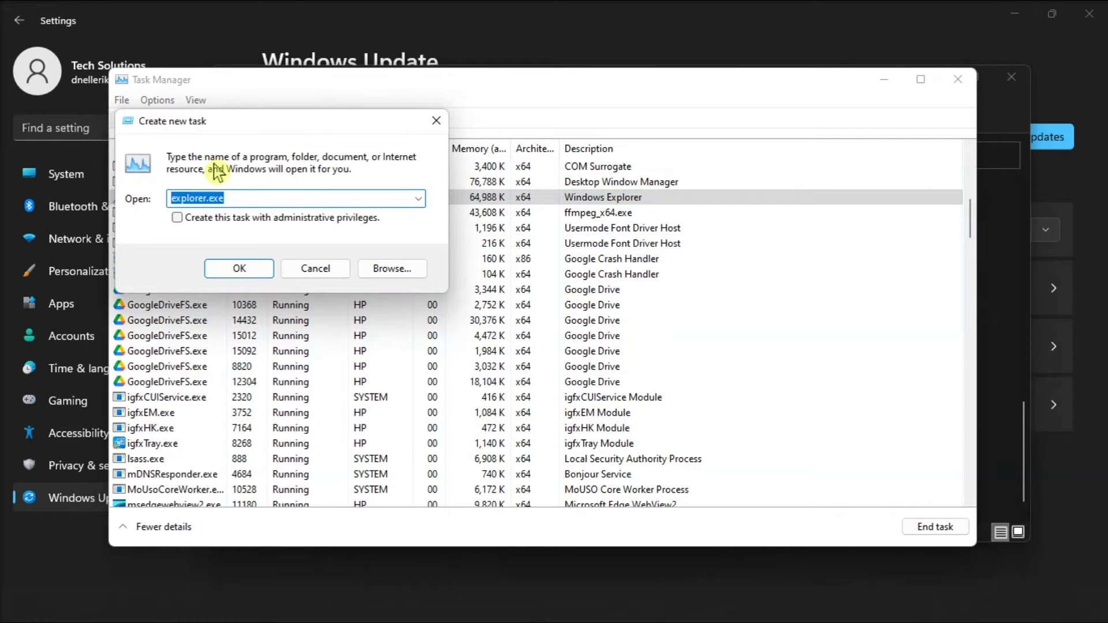
{"action": "left_click", "coordinate": [211, 197]}
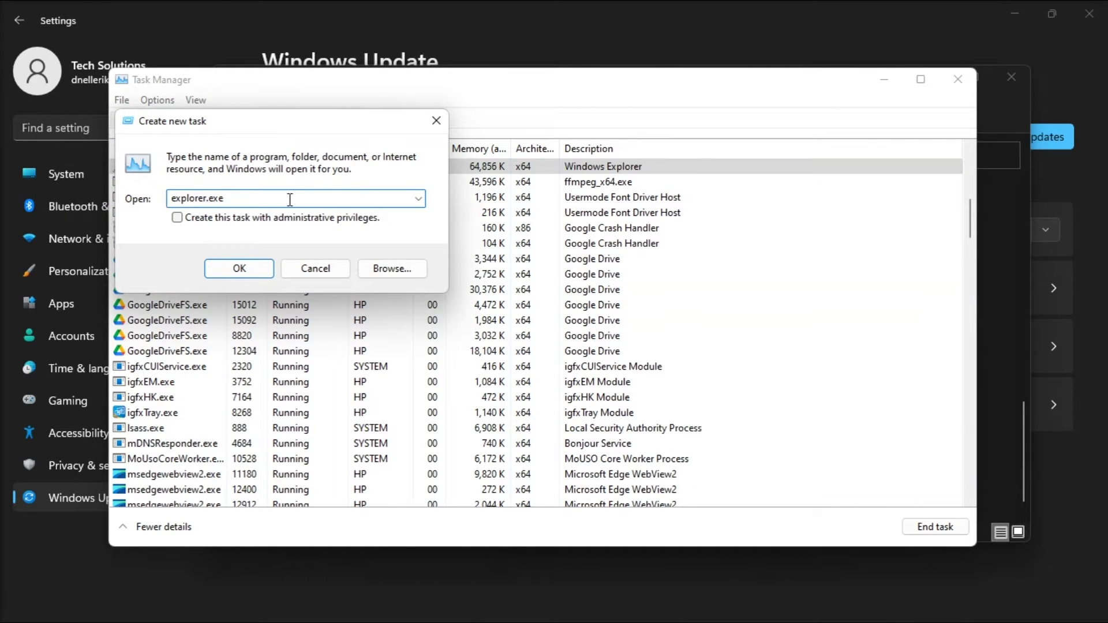
{"action": "left_click", "coordinate": [289, 218]}
{"action": "left_click", "coordinate": [258, 270]}
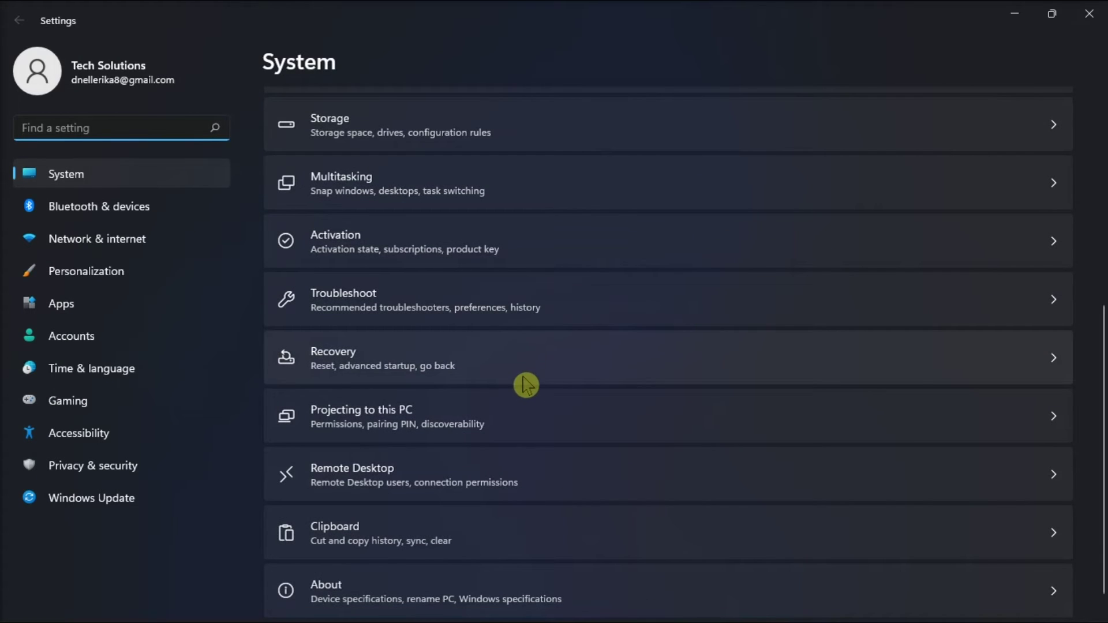
Step: Go to System > Troubleshoot and show the Other troubleshooters list
{"action": "left_click", "coordinate": [512, 309]}
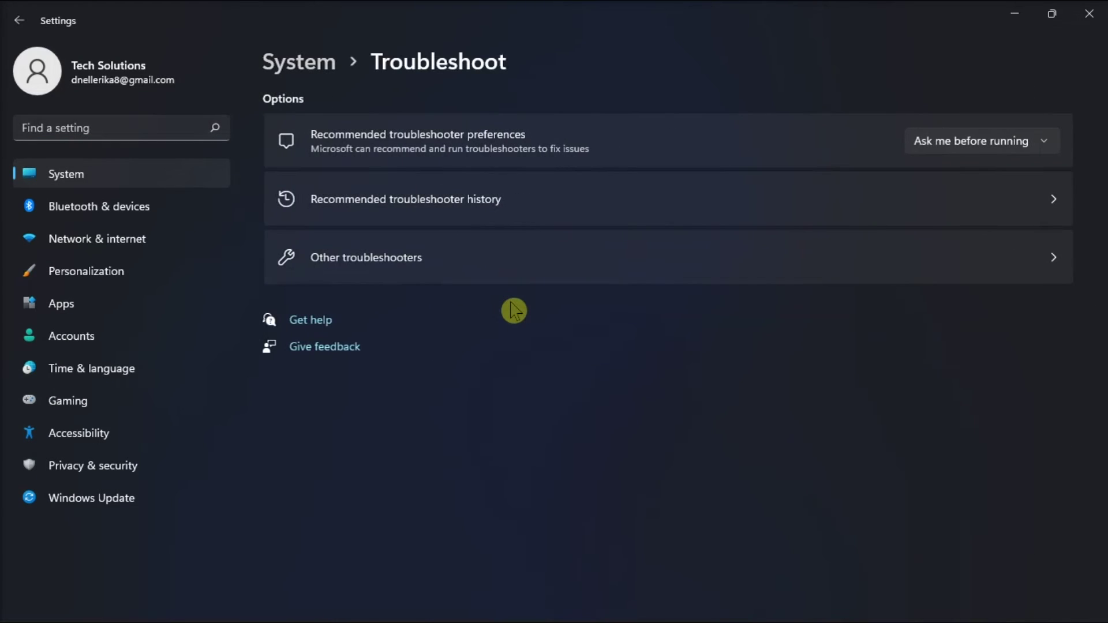
{"action": "left_click", "coordinate": [518, 260]}
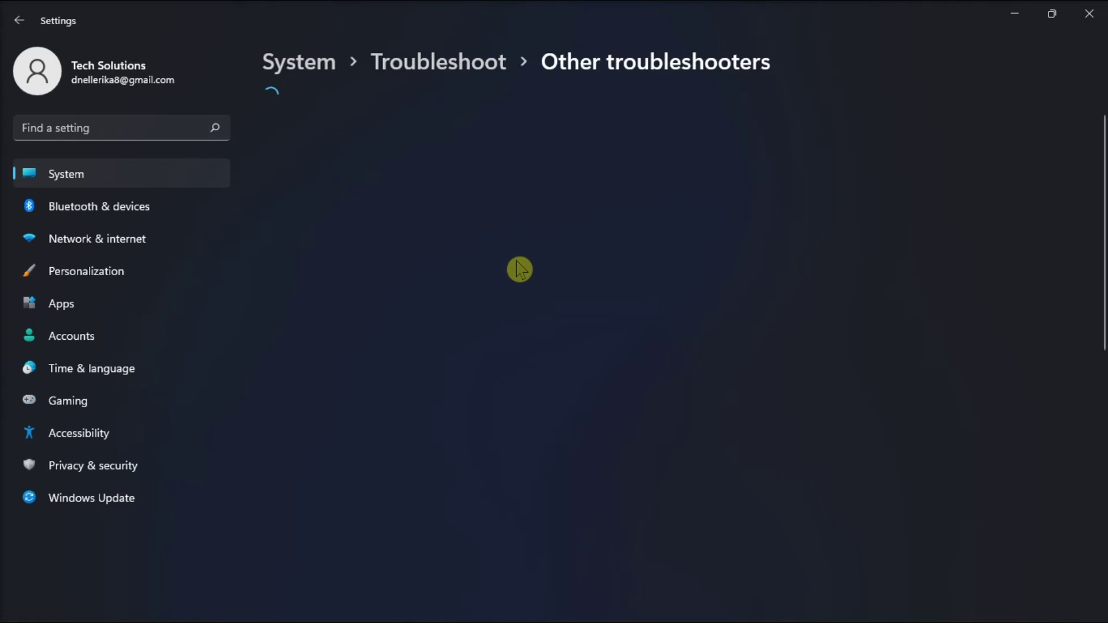
{"action": "scroll", "coordinate": [520, 269], "scroll_direction": "down", "scroll_amount": 5}
{"action": "scroll", "coordinate": [523, 268], "scroll_direction": "down", "scroll_amount": 3}
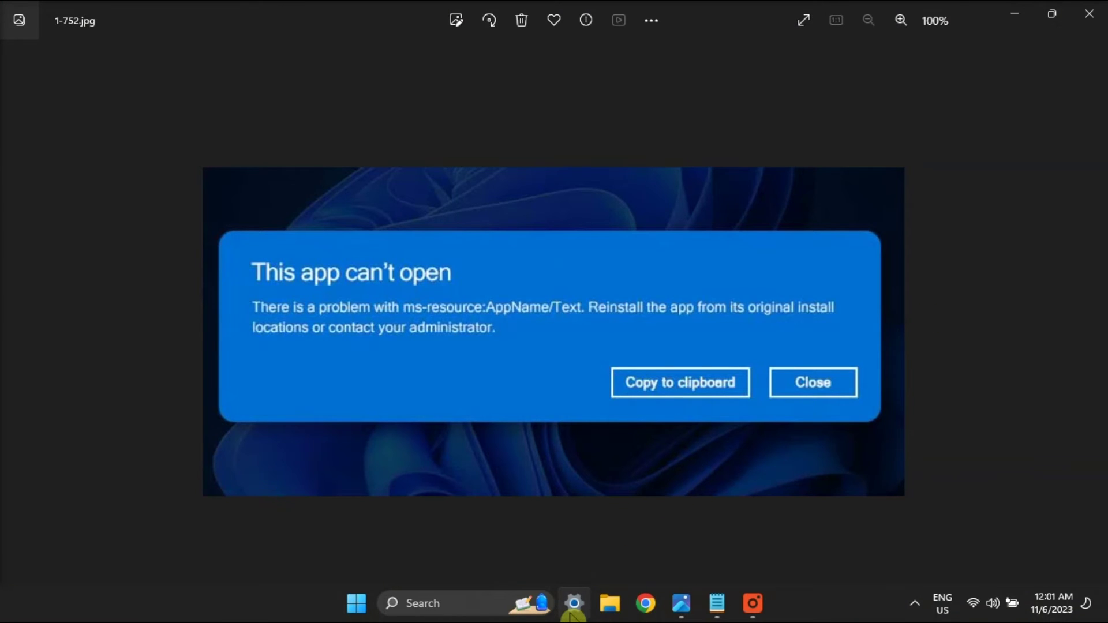
Step: In Settings > Apps, open Microsoft Store's Advanced options from the installed apps list
{"action": "left_click", "coordinate": [572, 609]}
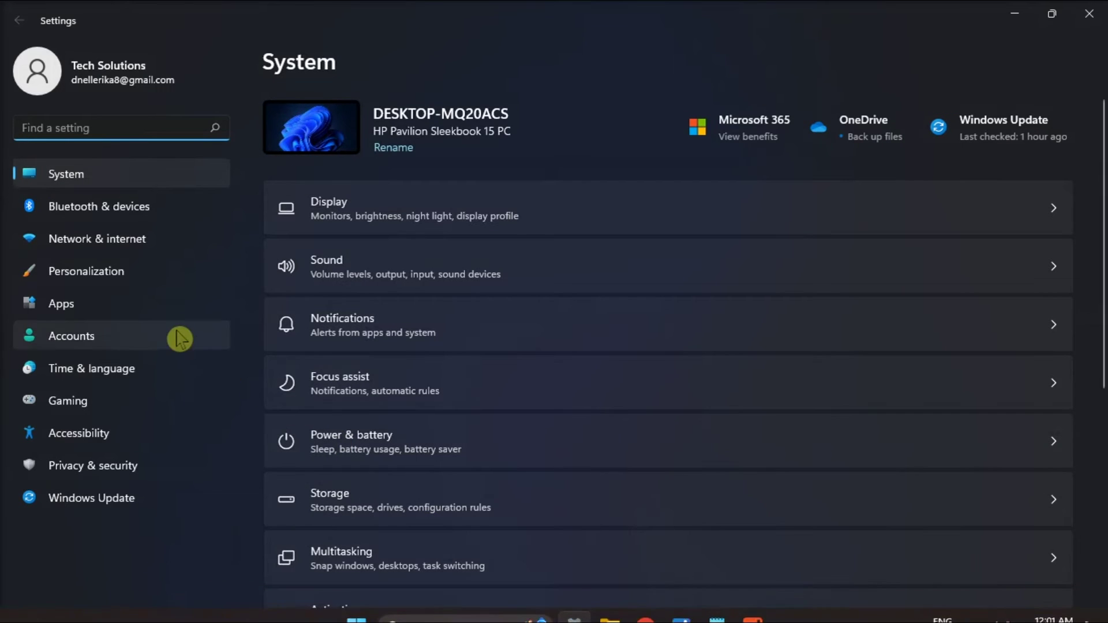
{"action": "left_click", "coordinate": [148, 316]}
{"action": "left_click", "coordinate": [468, 137]}
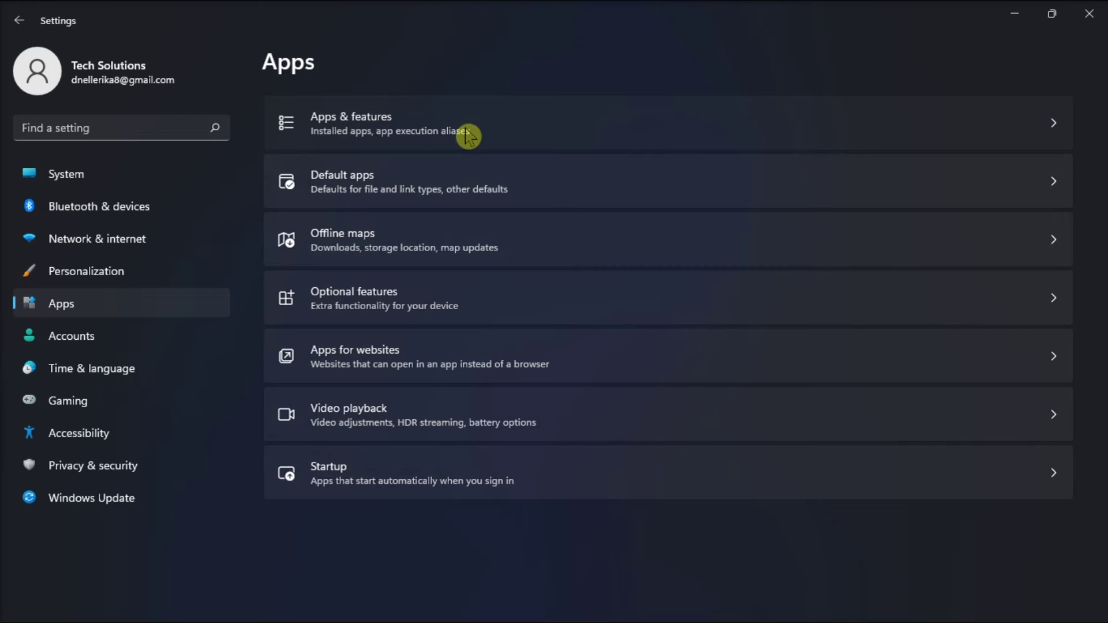
{"action": "left_click", "coordinate": [468, 136]}
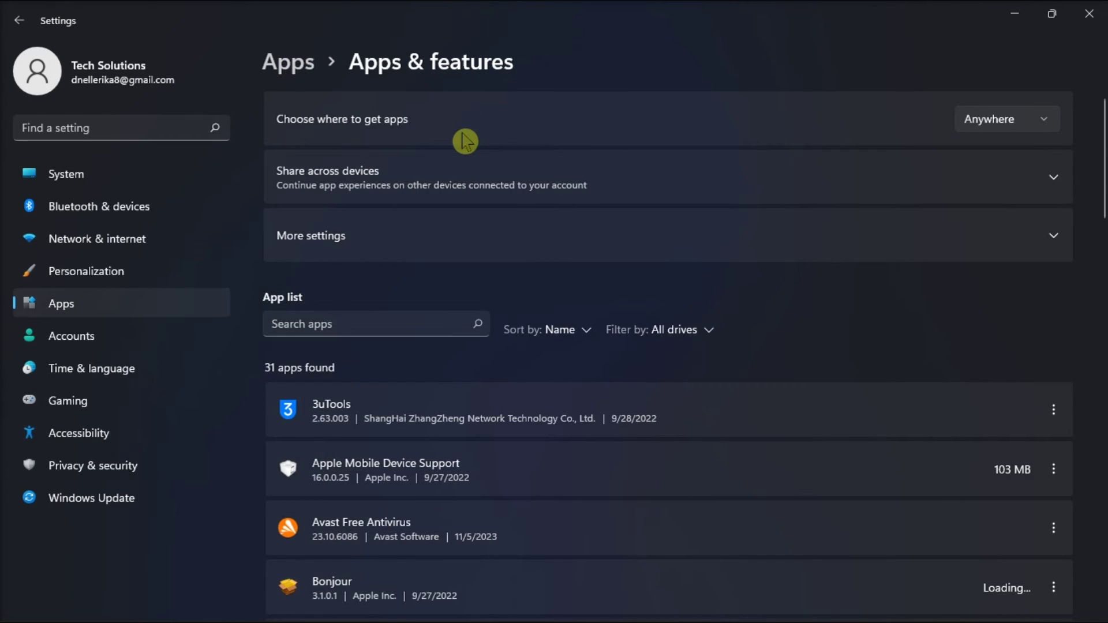
{"action": "scroll", "coordinate": [465, 143], "scroll_direction": "down", "scroll_amount": 10}
{"action": "scroll", "coordinate": [461, 150], "scroll_direction": "down", "scroll_amount": 3}
{"action": "scroll", "coordinate": [461, 152], "scroll_direction": "down", "scroll_amount": 5}
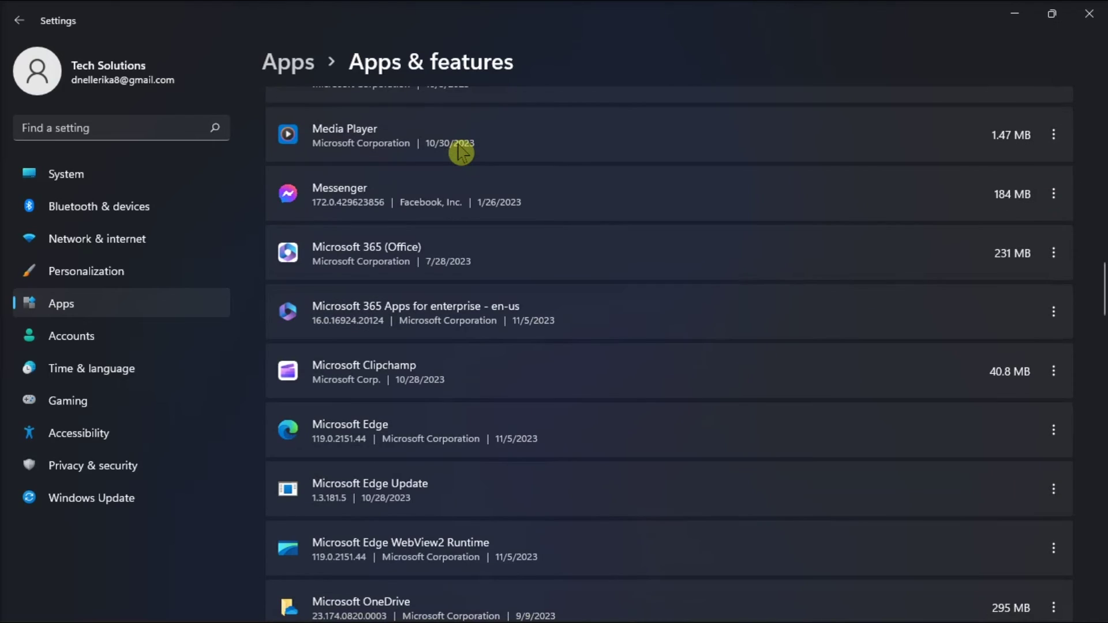
{"action": "scroll", "coordinate": [461, 151], "scroll_direction": "down", "scroll_amount": 2}
{"action": "scroll", "coordinate": [460, 148], "scroll_direction": "down", "scroll_amount": 3}
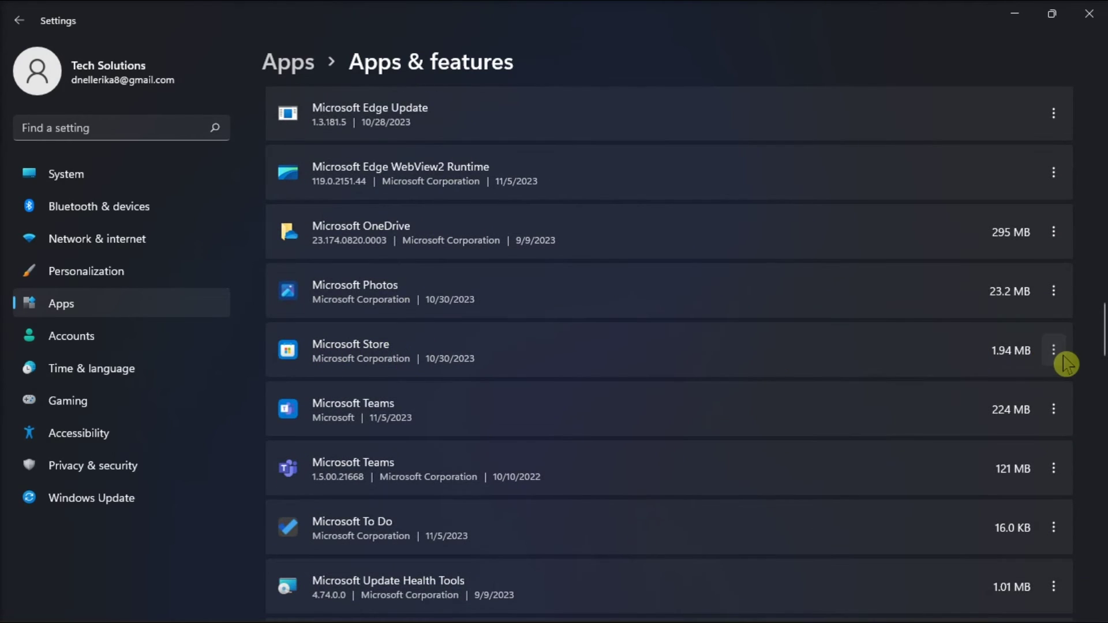
{"action": "left_click", "coordinate": [1053, 350]}
{"action": "left_click", "coordinate": [907, 385]}
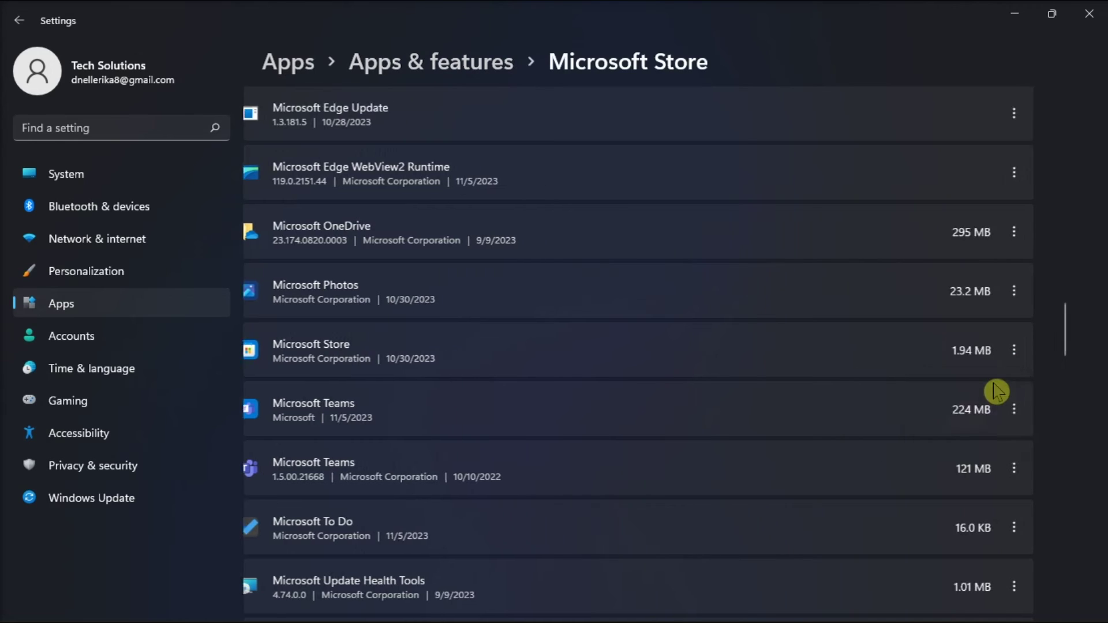
{"action": "scroll", "coordinate": [601, 317], "scroll_direction": "down", "scroll_amount": 5}
{"action": "scroll", "coordinate": [601, 317], "scroll_direction": "down", "scroll_amount": 2}
{"action": "scroll", "coordinate": [603, 319], "scroll_direction": "up", "scroll_amount": 2}
{"action": "scroll", "coordinate": [602, 319], "scroll_direction": "up", "scroll_amount": 1}
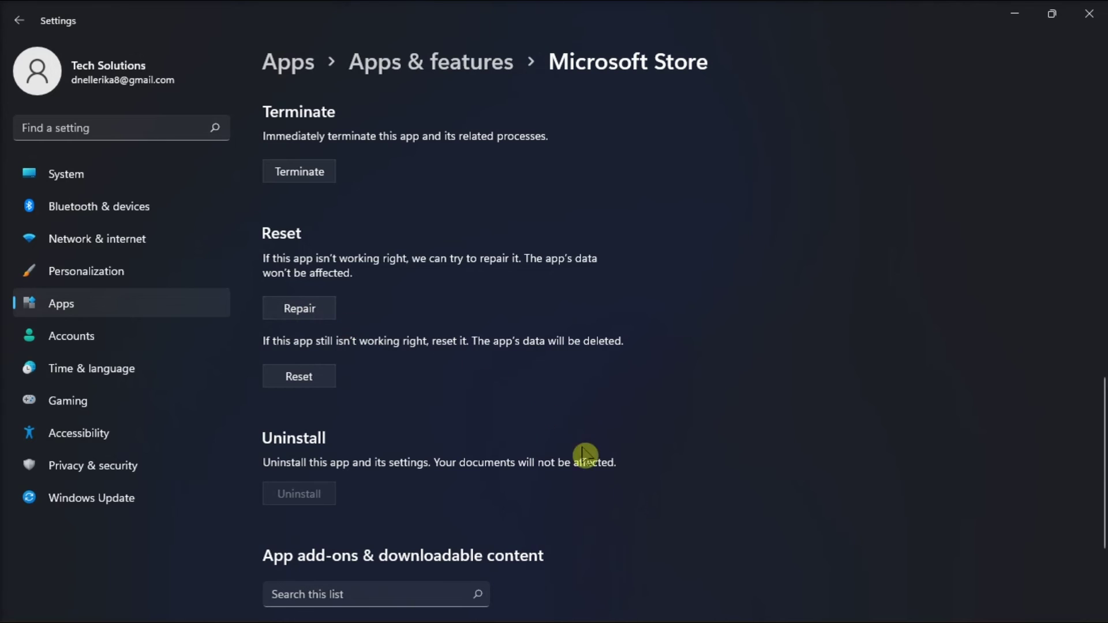
{"action": "left_click", "coordinate": [682, 606]}
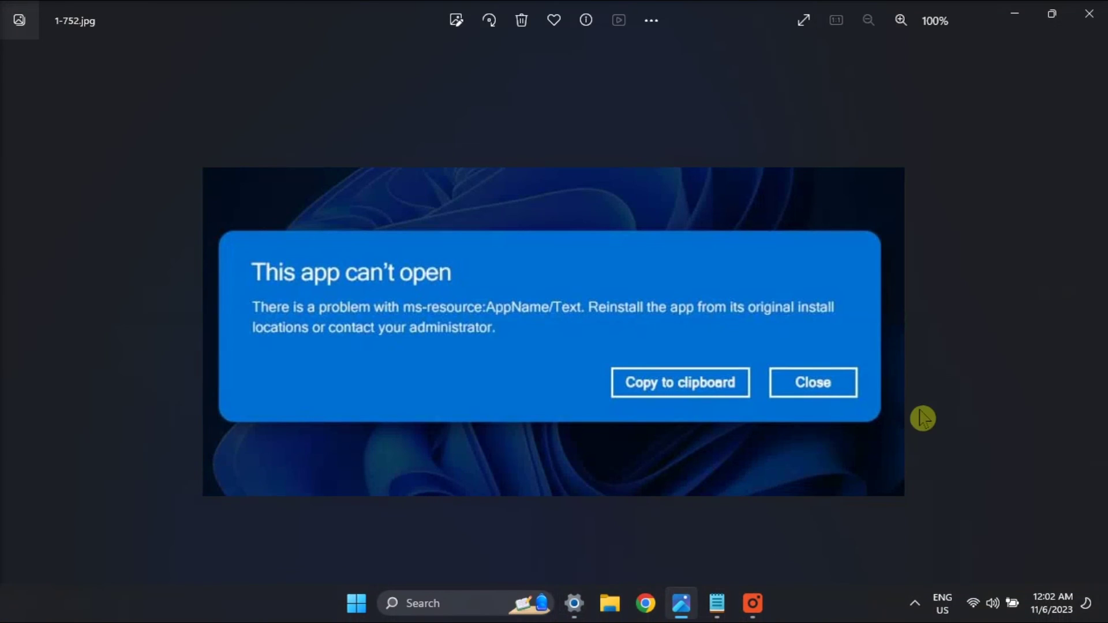